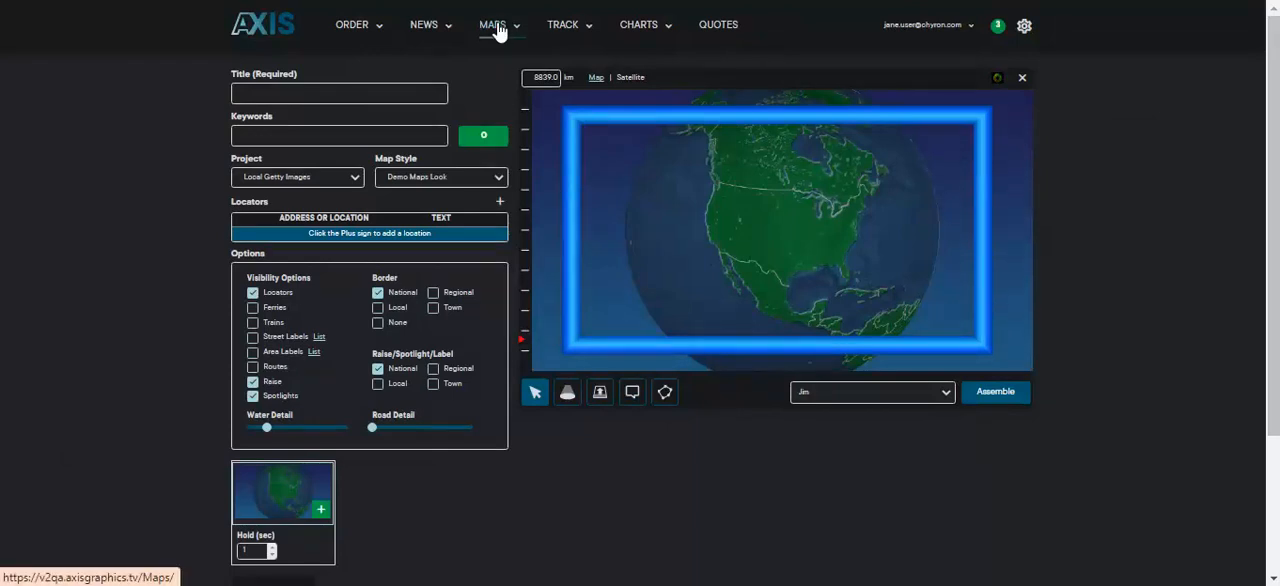
Step: Title the map 9 11 Memorial and enter the keywords 9/11, September 11, New York City, Twin Towers
click(285, 92)
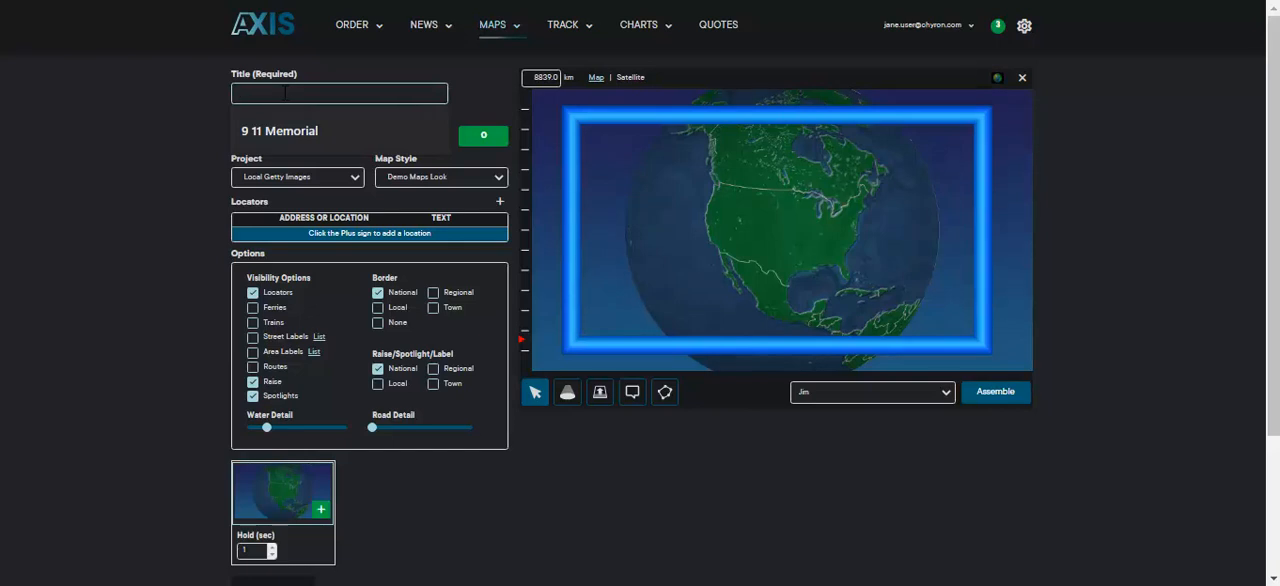
click(289, 135)
click(291, 136)
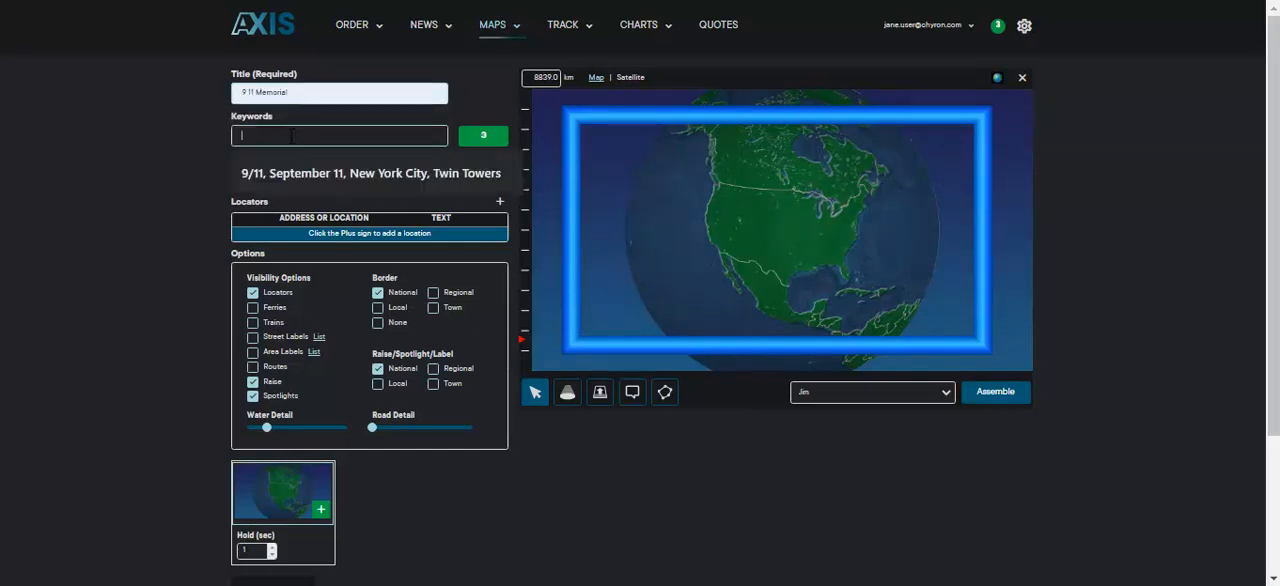
click(293, 175)
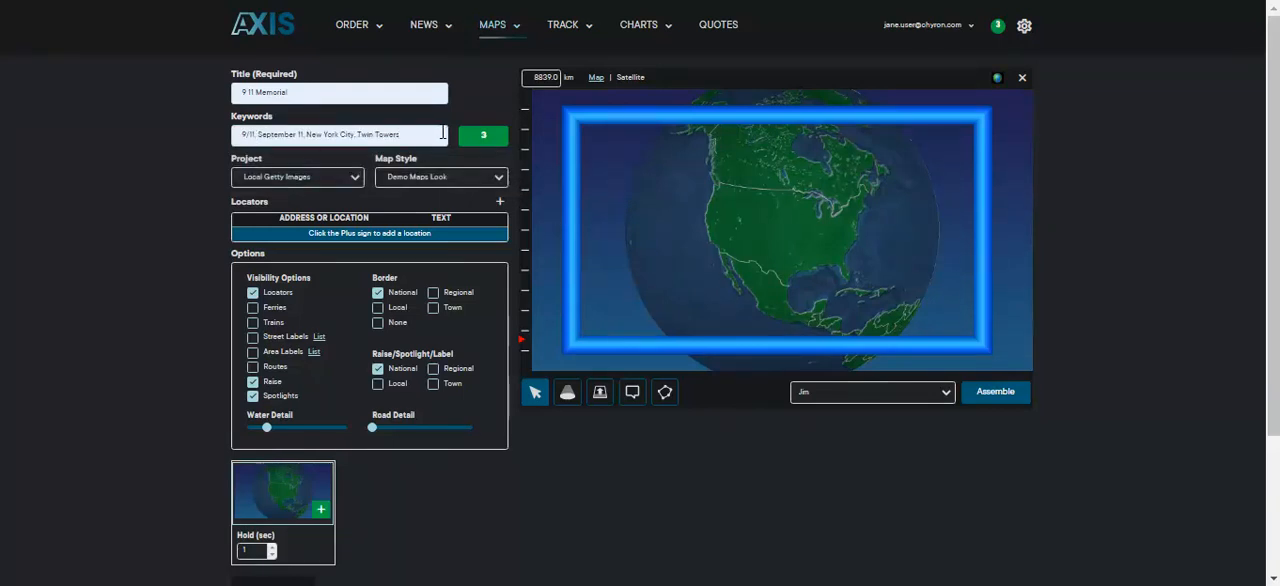
Step: Assign the map to the PM_News_Hub project with the Demo Maps Look map style
click(353, 179)
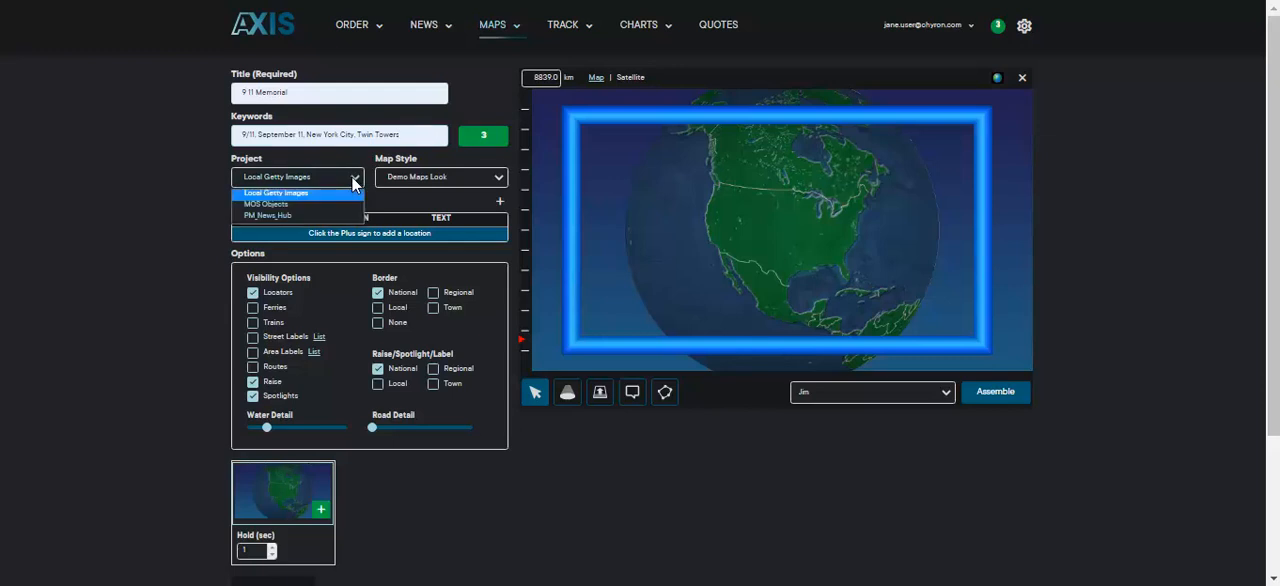
click(277, 215)
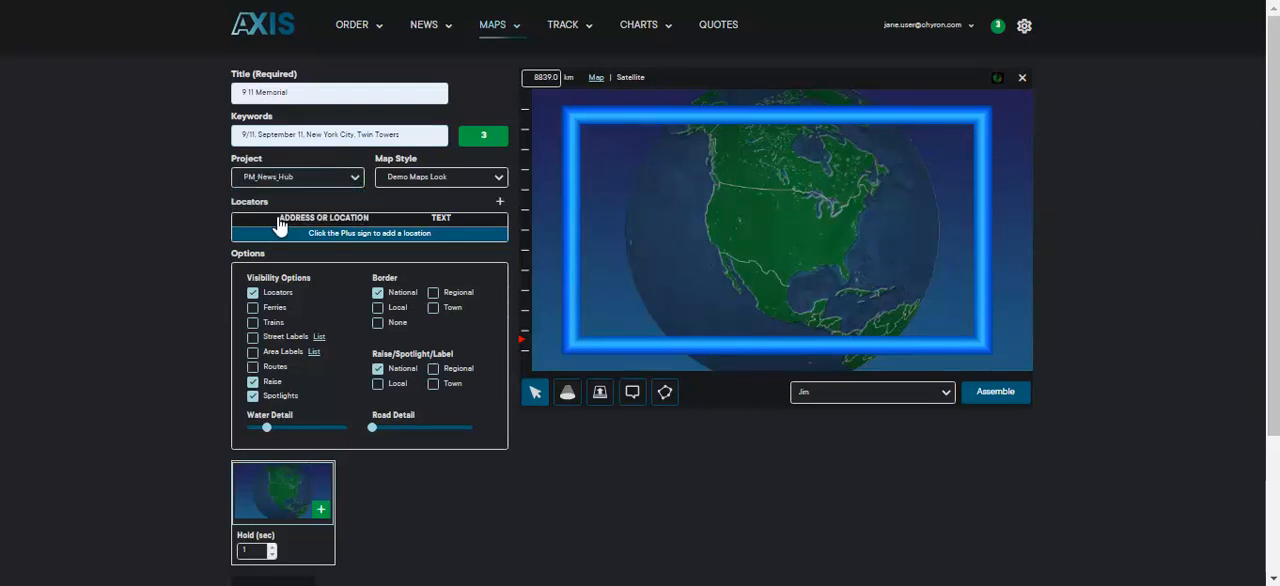
click(483, 176)
click(463, 194)
Step: Frame the map on the US East Coast and switch it to satellite imagery
drag(789, 240, 709, 224)
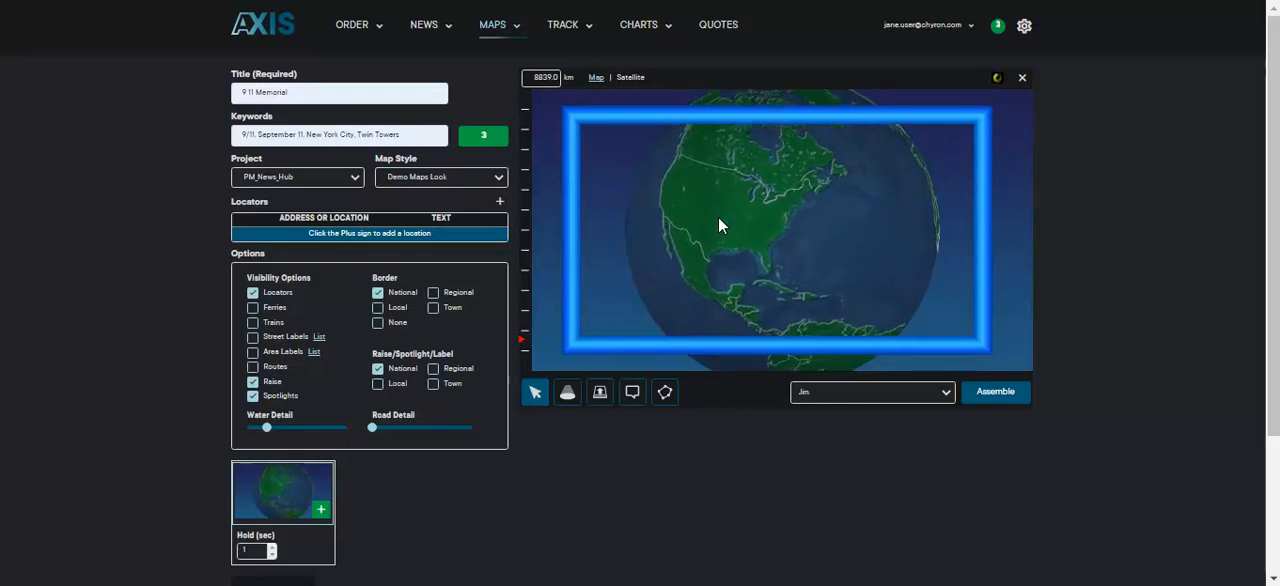
click(521, 309)
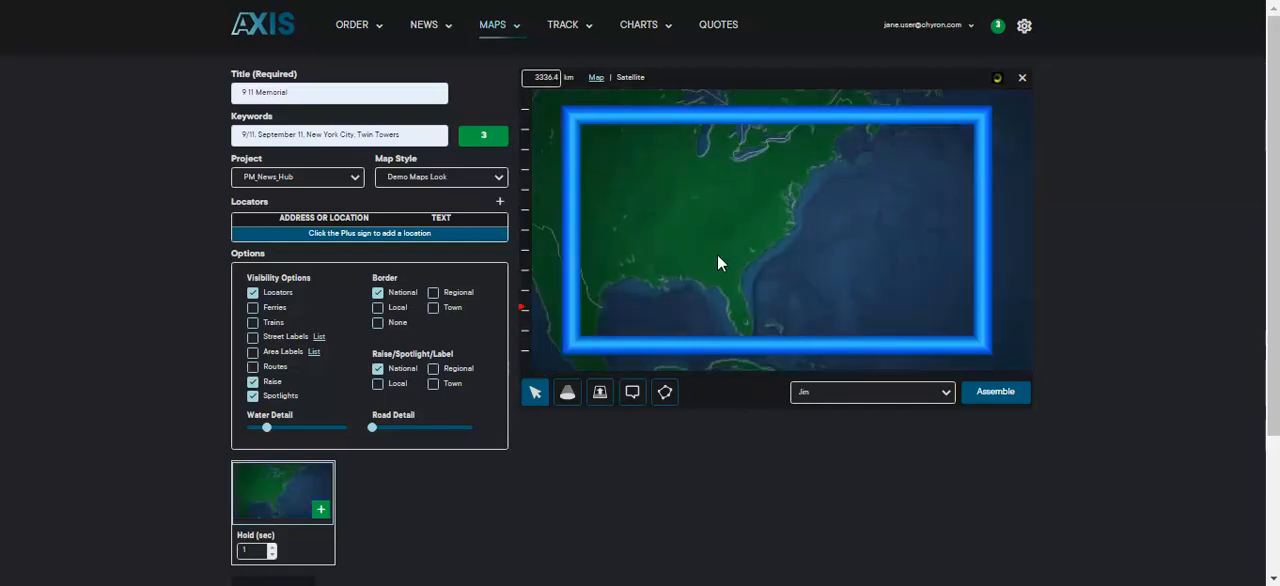
drag(721, 177, 684, 208)
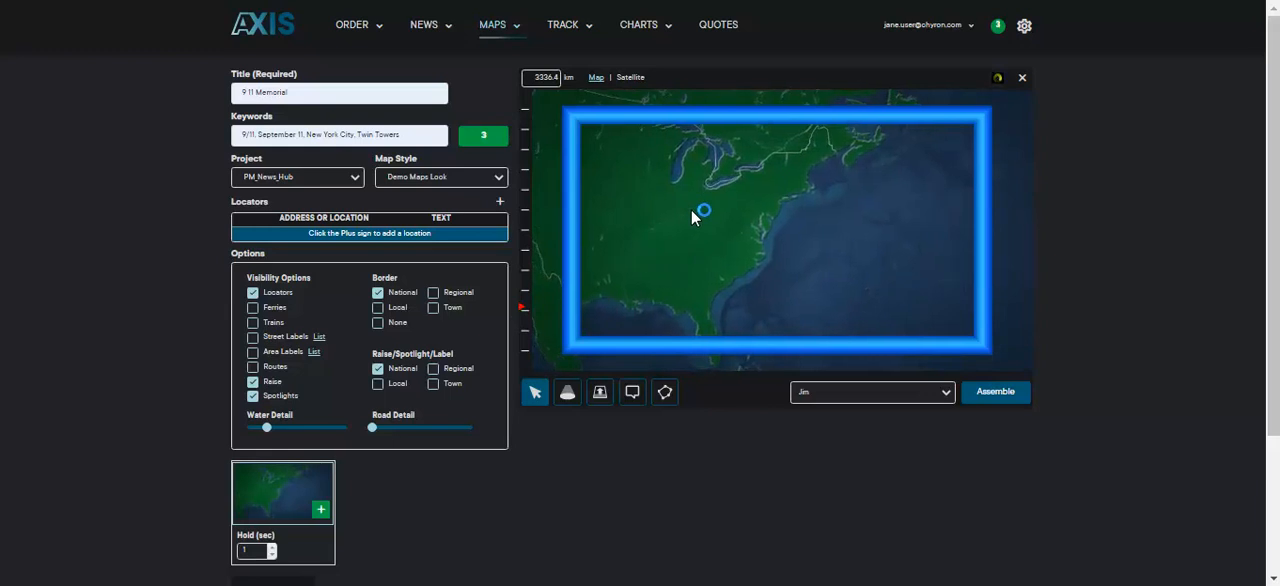
click(521, 289)
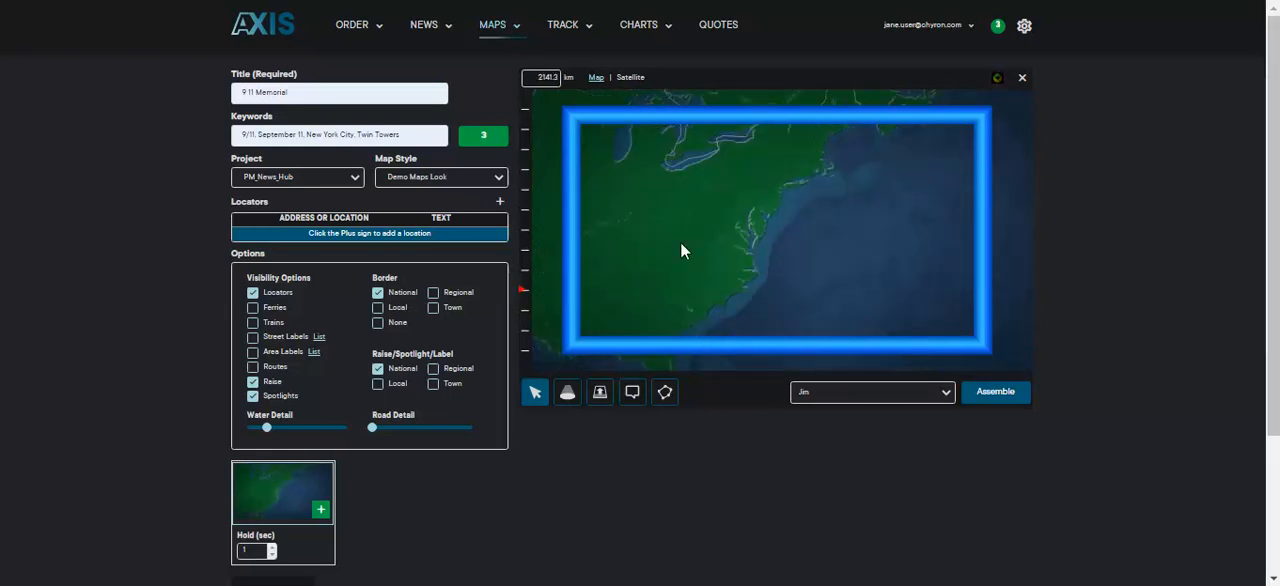
mouse_move(711, 202)
mouse_down()
mouse_move(644, 245)
mouse_move(615, 245)
mouse_move(719, 177)
mouse_move(742, 146)
mouse_move(707, 196)
mouse_up()
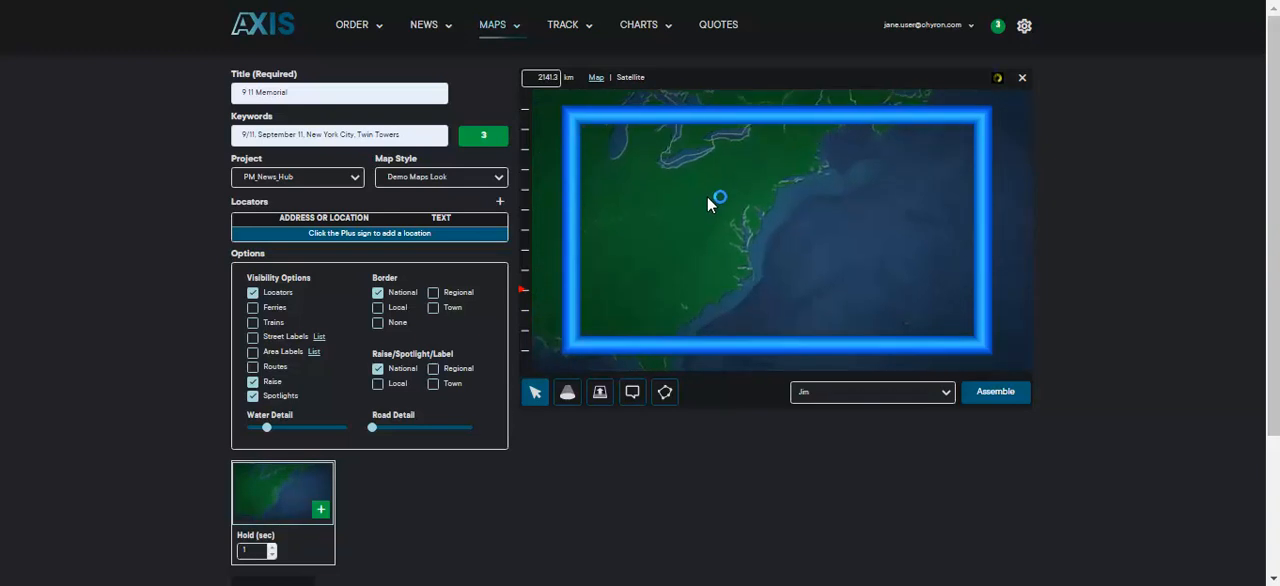
click(631, 78)
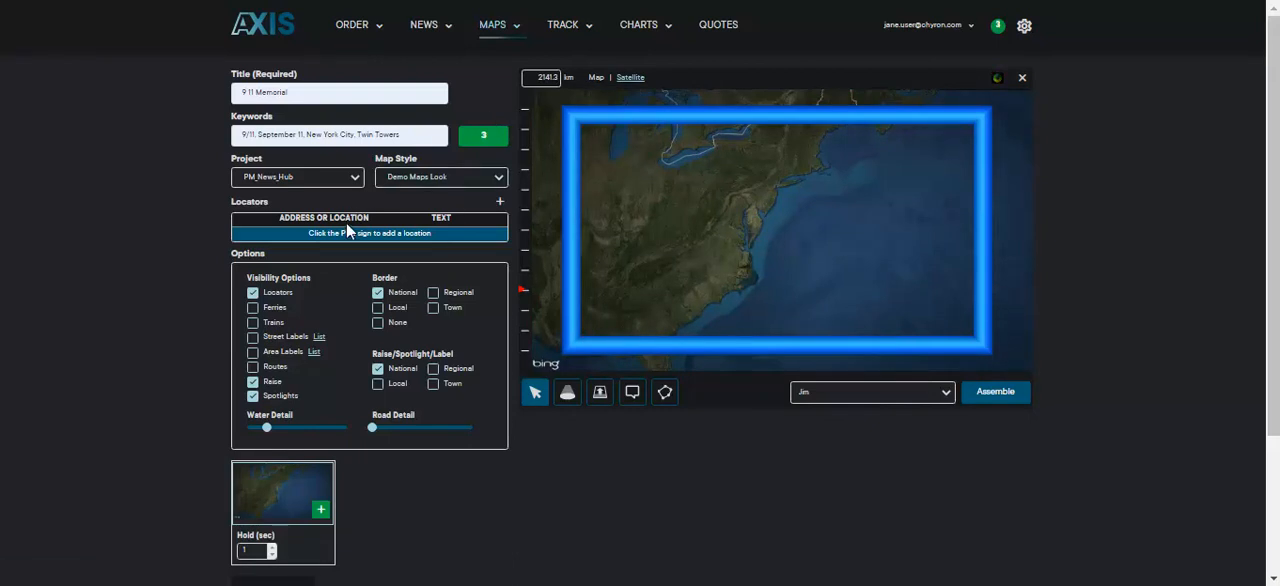
Step: Add a Default-style locator with the text 9/11 Memorial at the memorial's New York street address, using the first address match
click(500, 202)
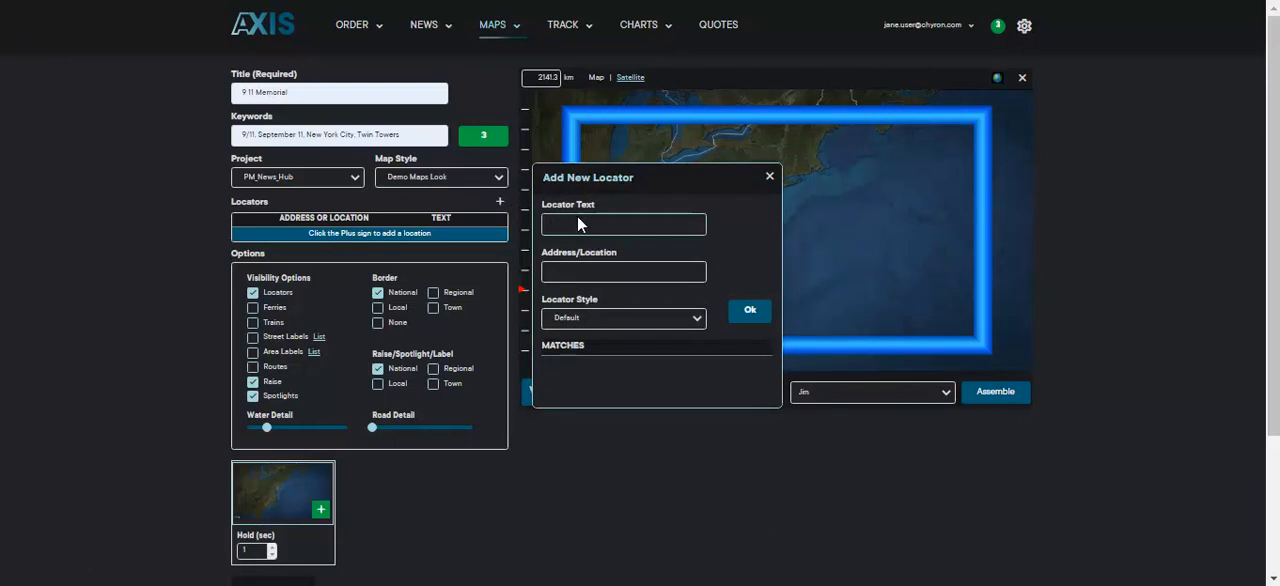
text(9/11 Memorial)
key(Tab)
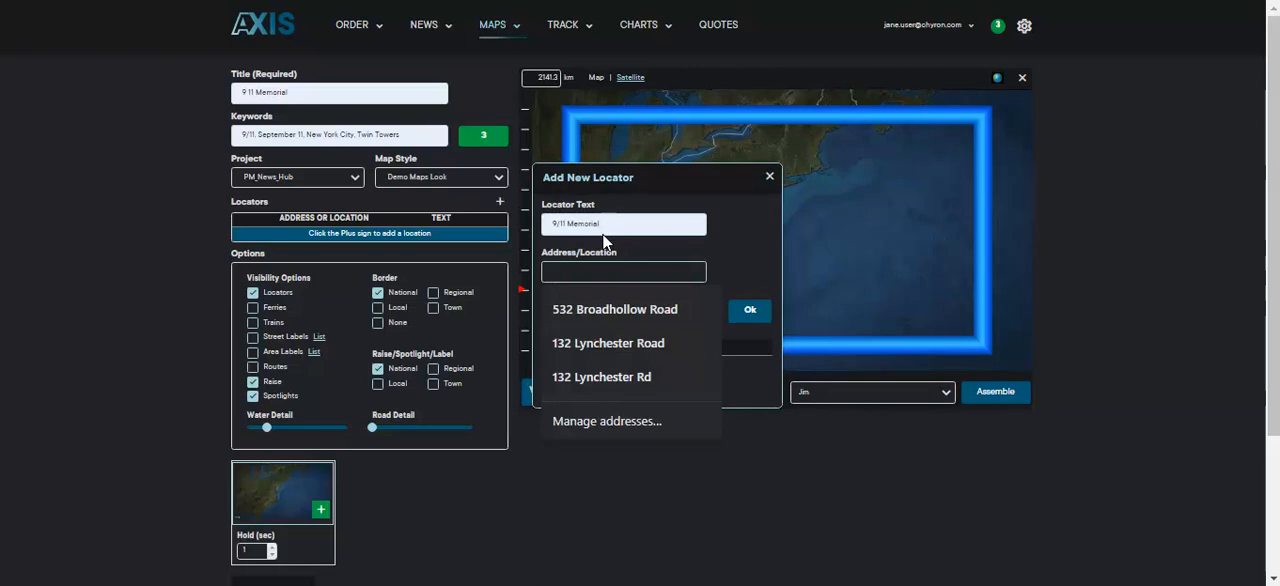
text(180 Greenwich Street, NY, NY)
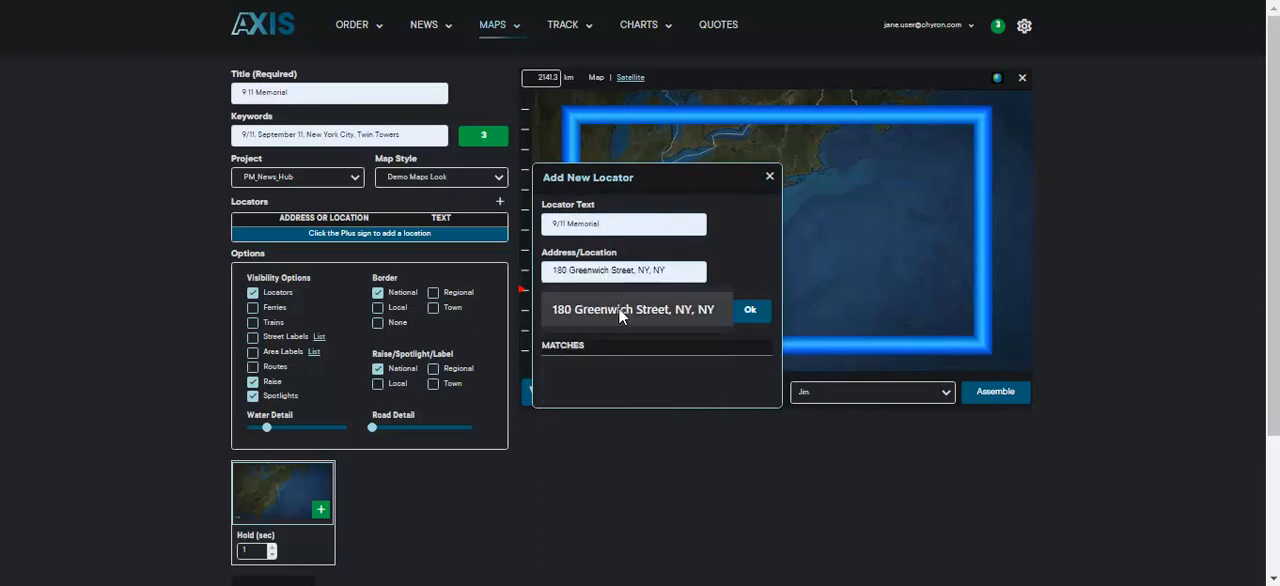
click(618, 307)
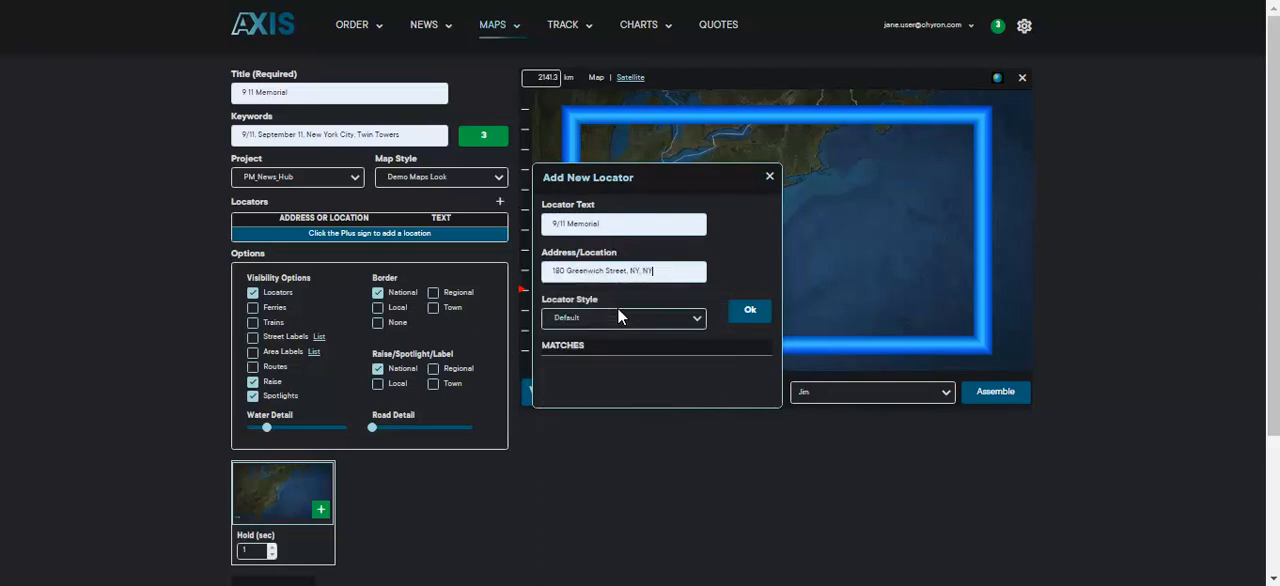
click(675, 318)
click(675, 318)
click(749, 314)
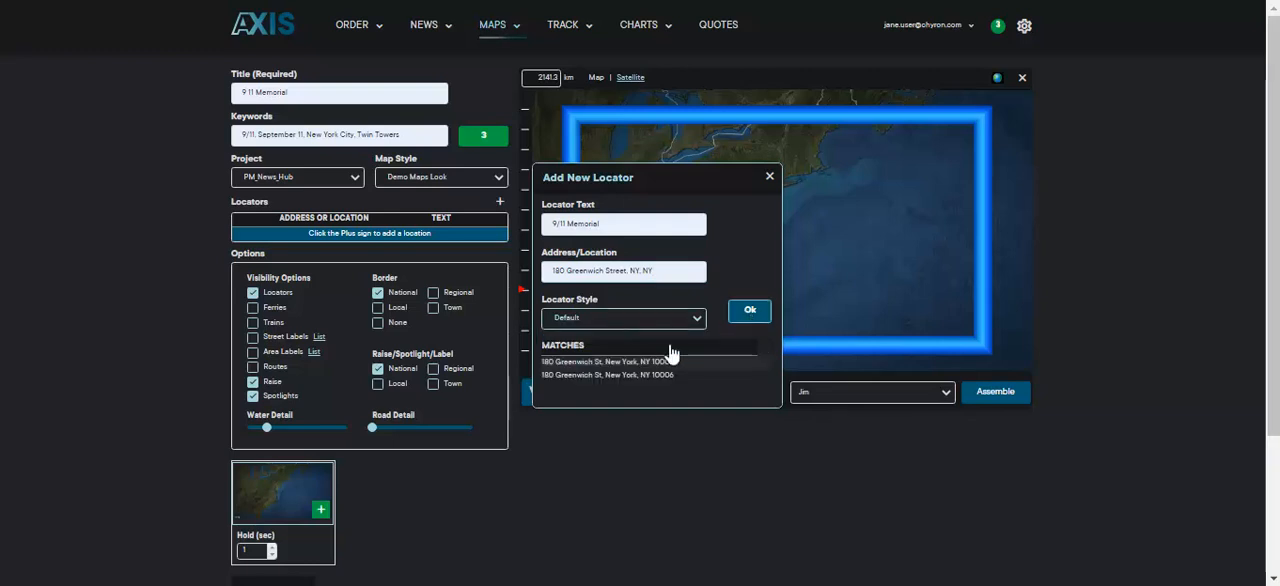
click(647, 361)
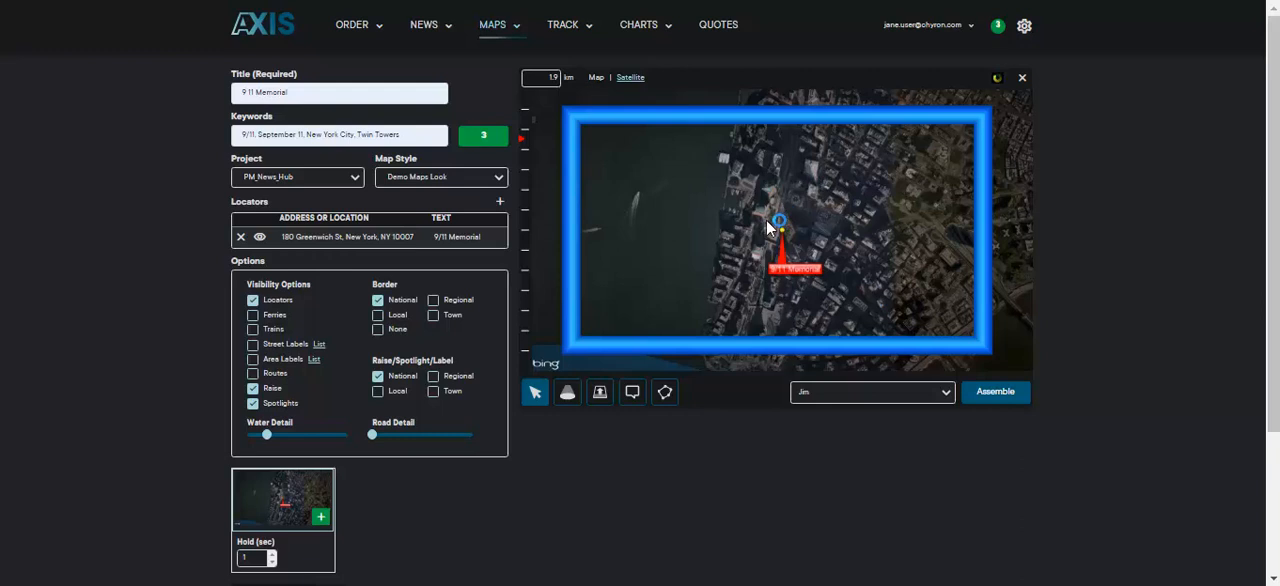
Step: Widen the map view around the 9/11 Memorial to 222.0 km, and toggle the locators' visibility off and on
click(526, 167)
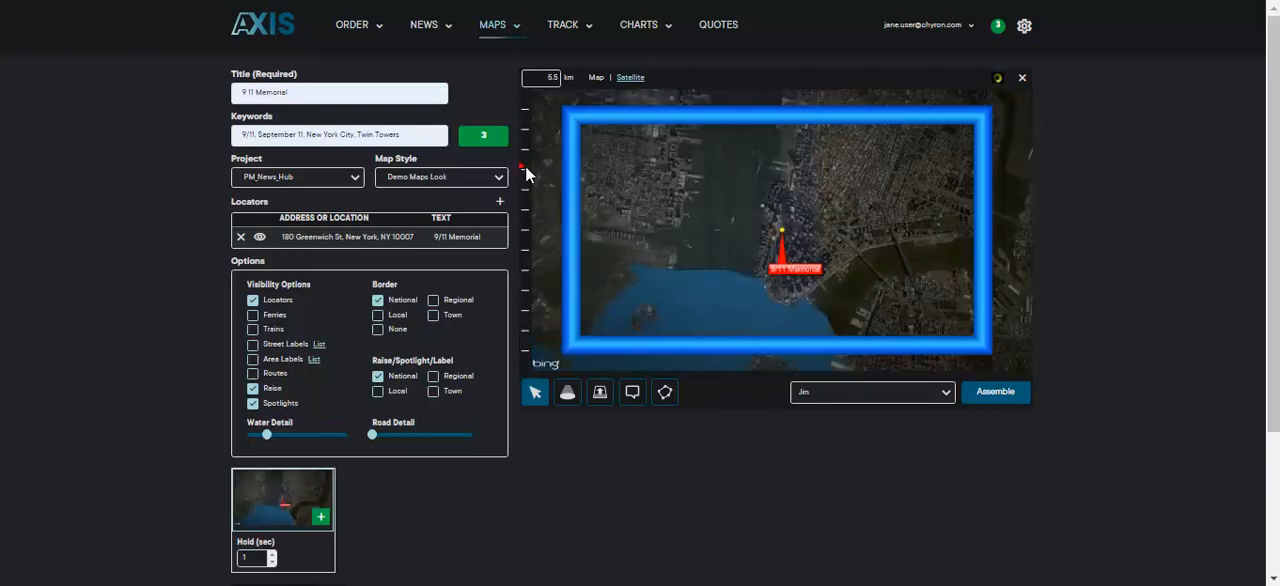
click(526, 208)
click(524, 229)
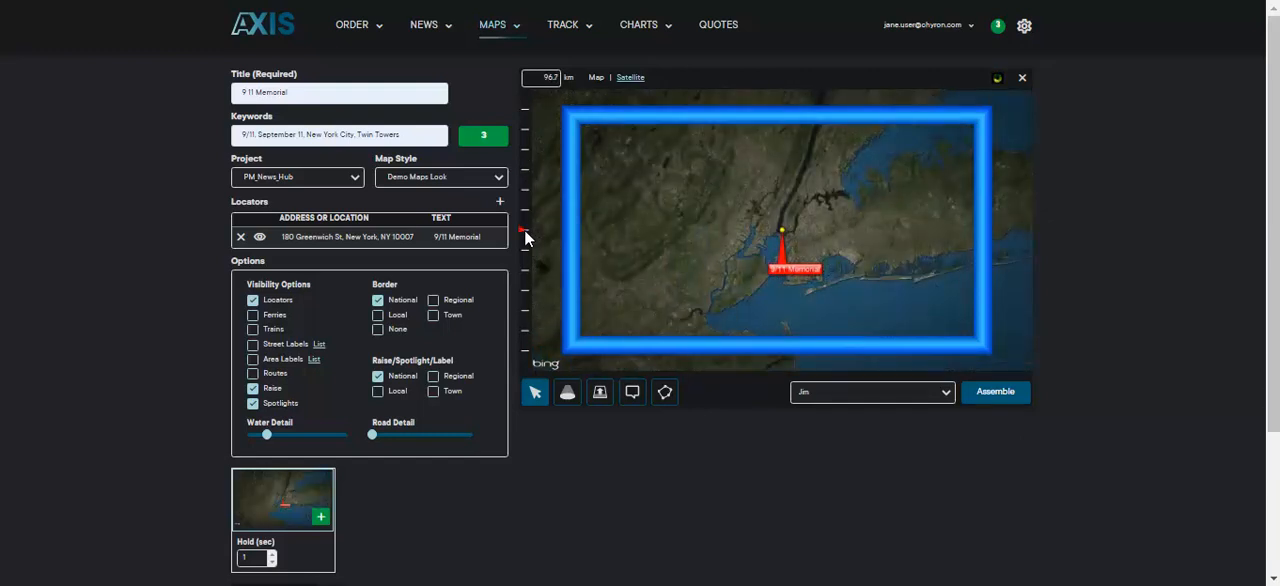
click(522, 250)
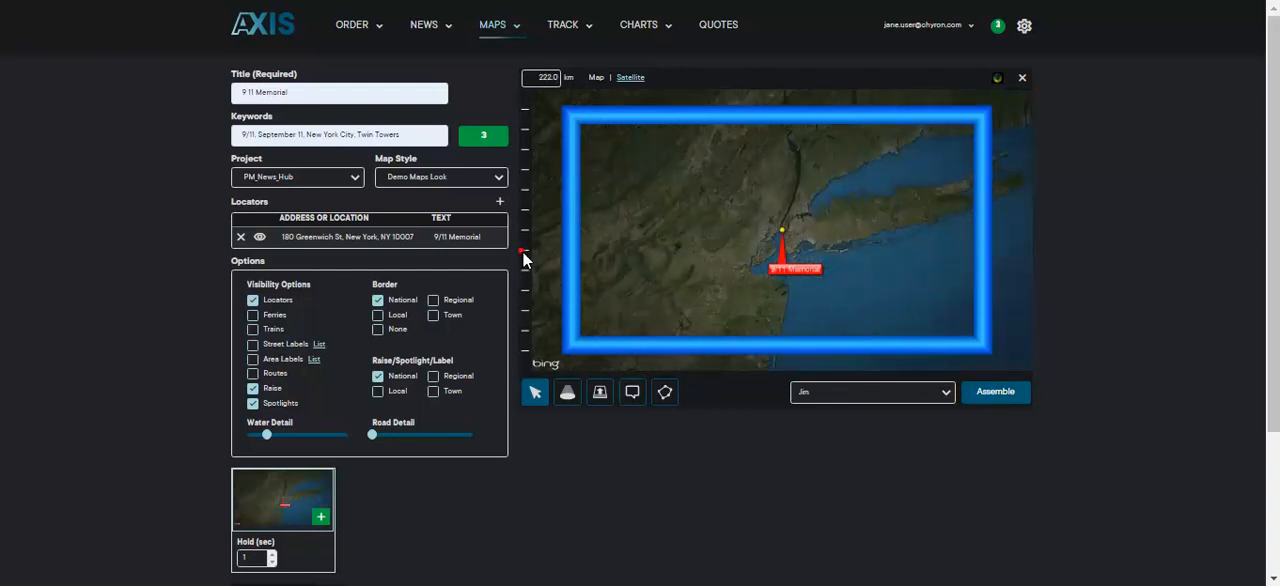
click(254, 303)
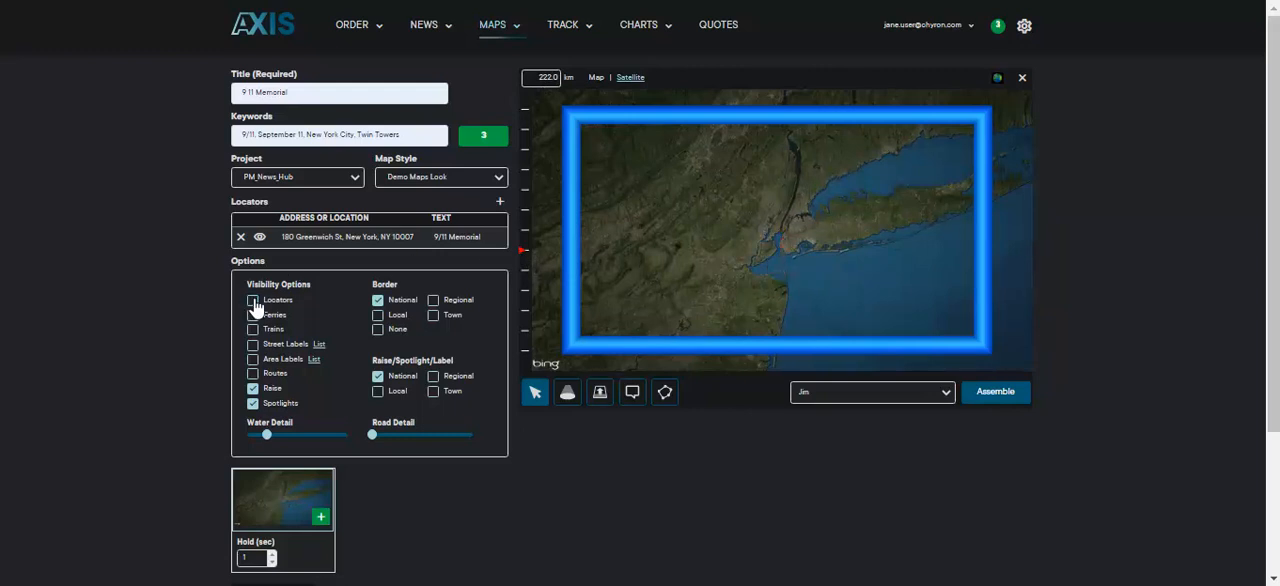
click(254, 303)
Step: Show regional borders, set the raise/spotlight/label level to Regional, and spotlight New York State on the map
click(433, 301)
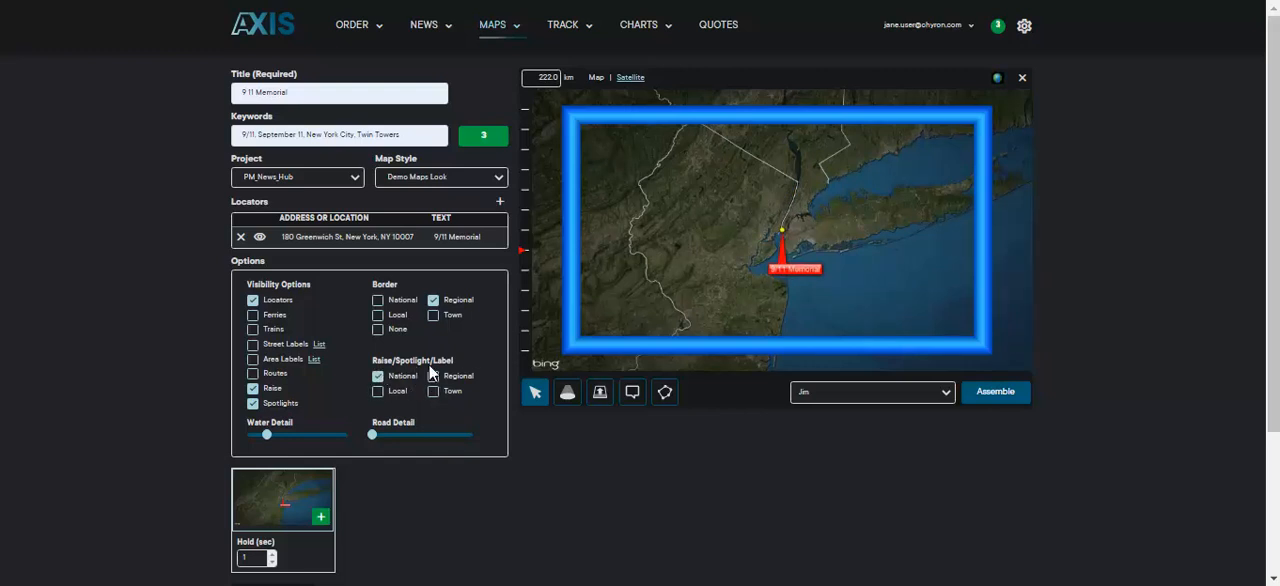
click(436, 380)
click(568, 393)
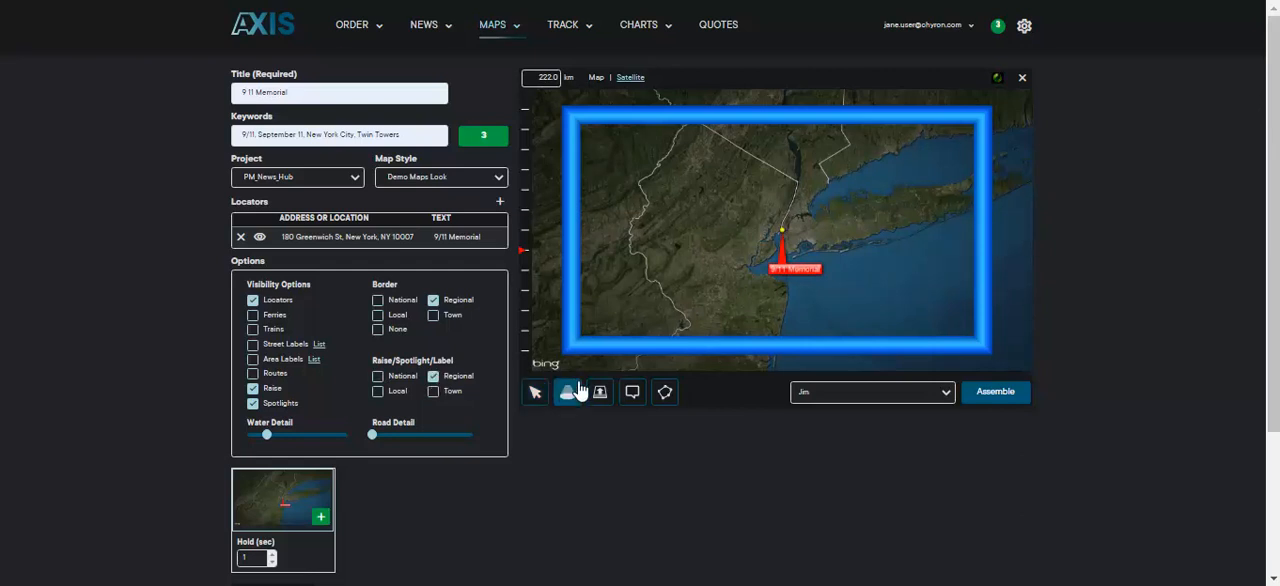
click(808, 192)
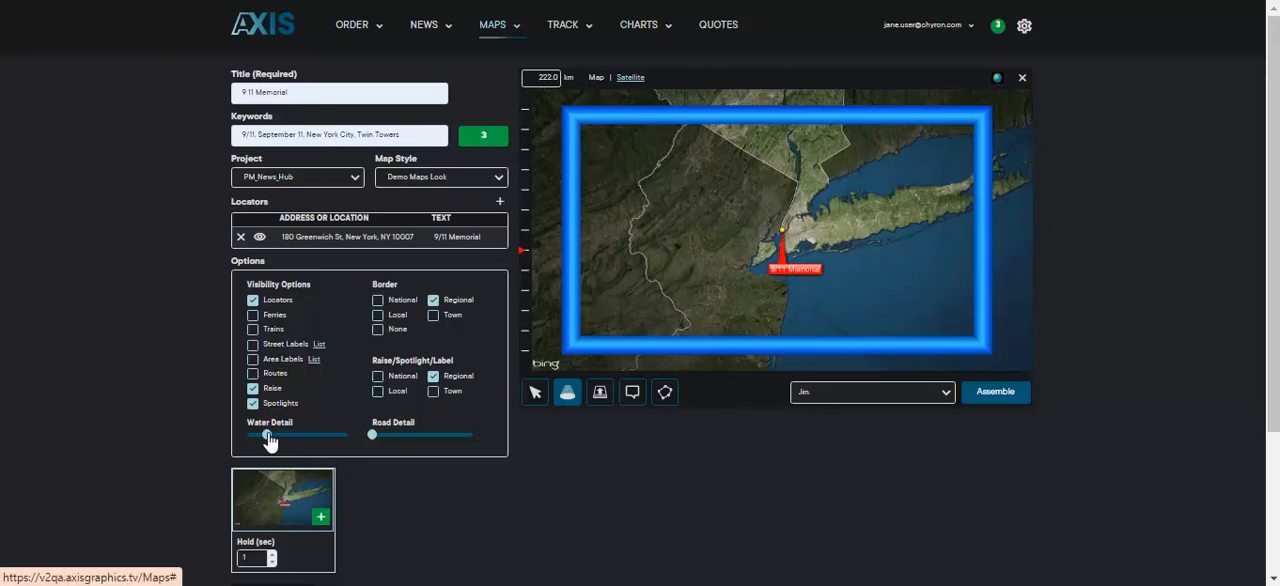
Step: Raise the water detail to about 80 percent and the road detail to about 10 percent of their ranges
drag(268, 437, 290, 436)
drag(306, 440, 329, 441)
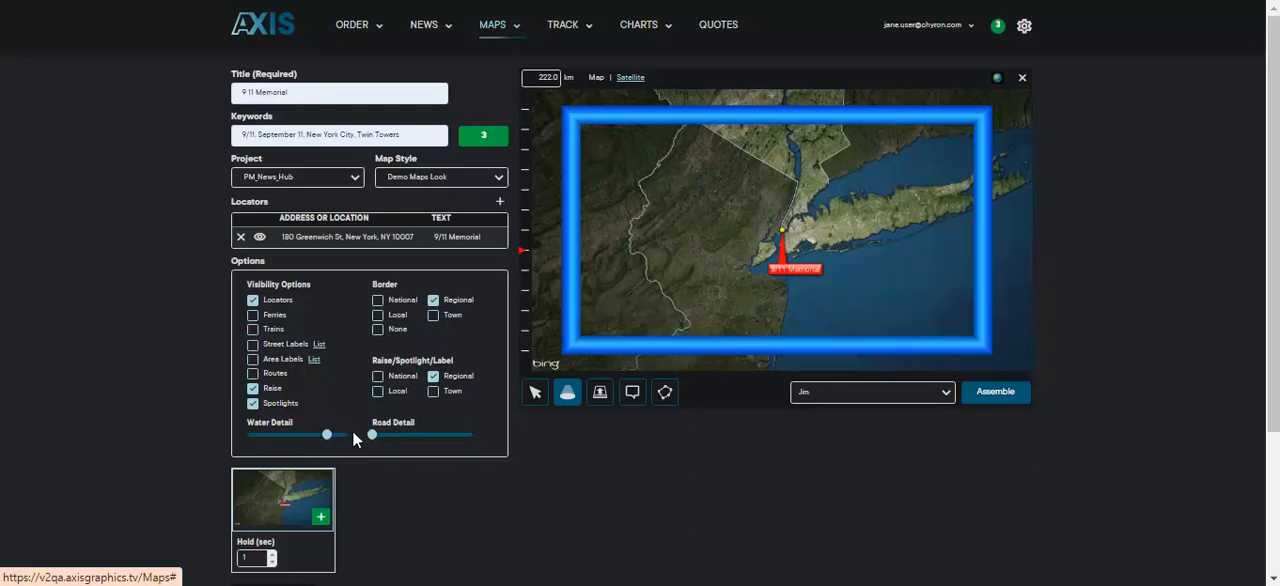
drag(380, 435, 383, 436)
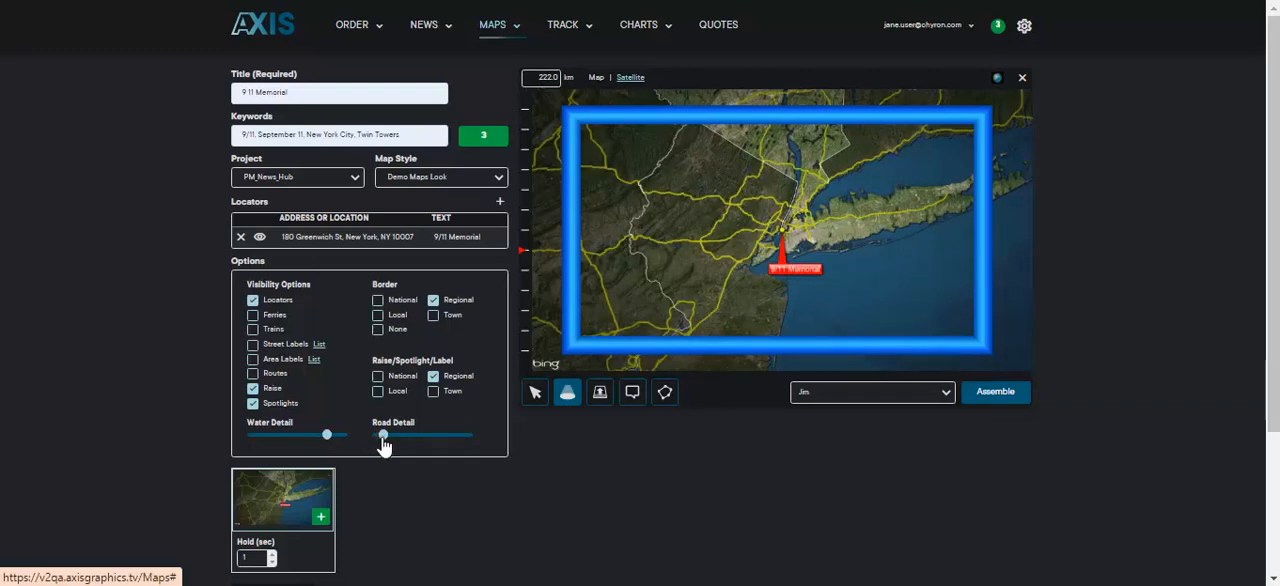
click(428, 435)
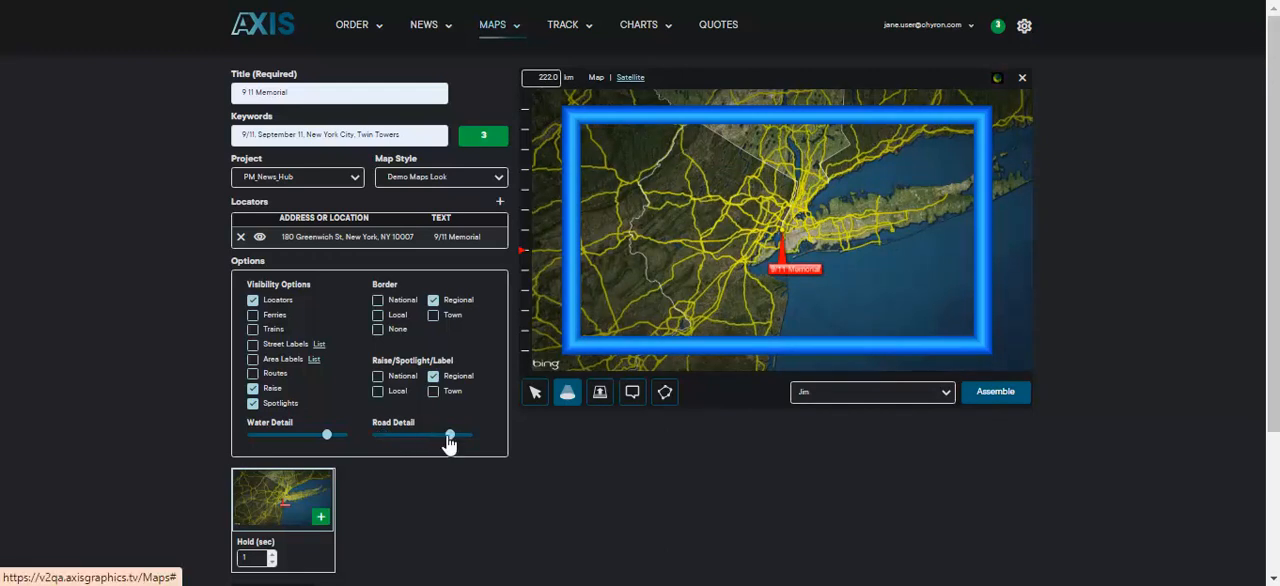
click(382, 435)
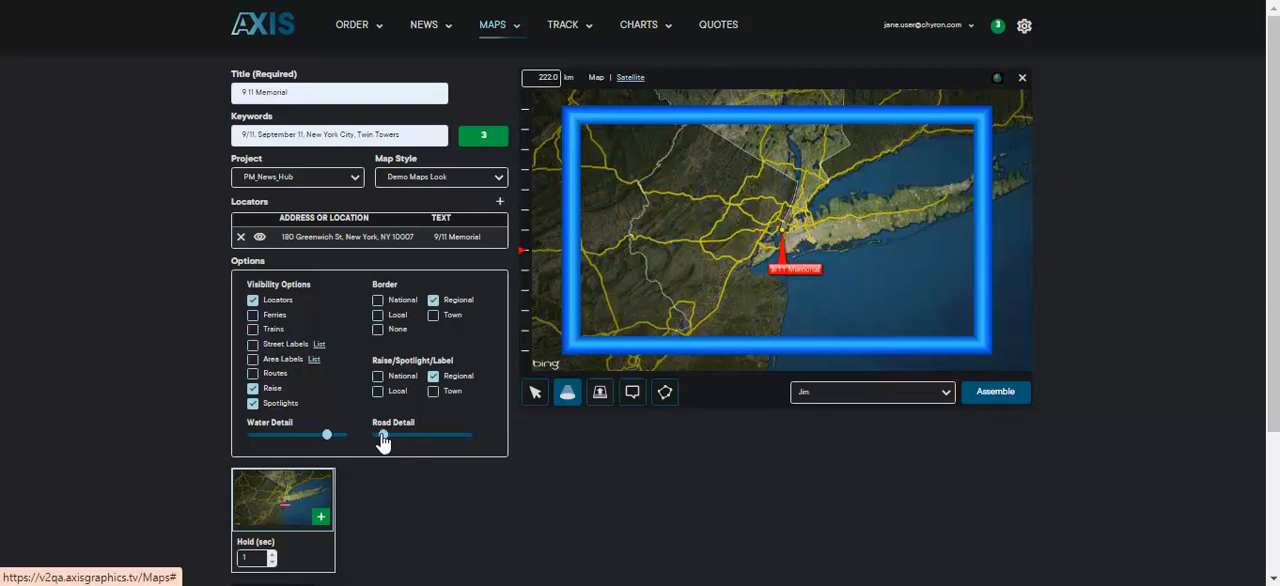
Step: Enable the visibility of ferries and trains on the map
click(253, 315)
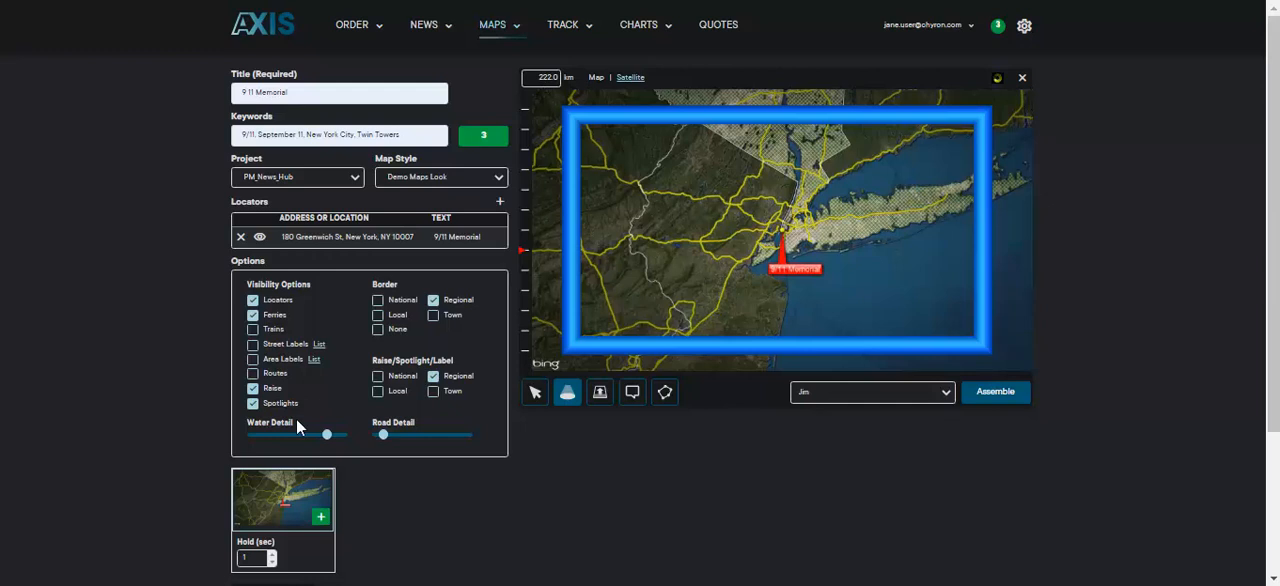
click(254, 331)
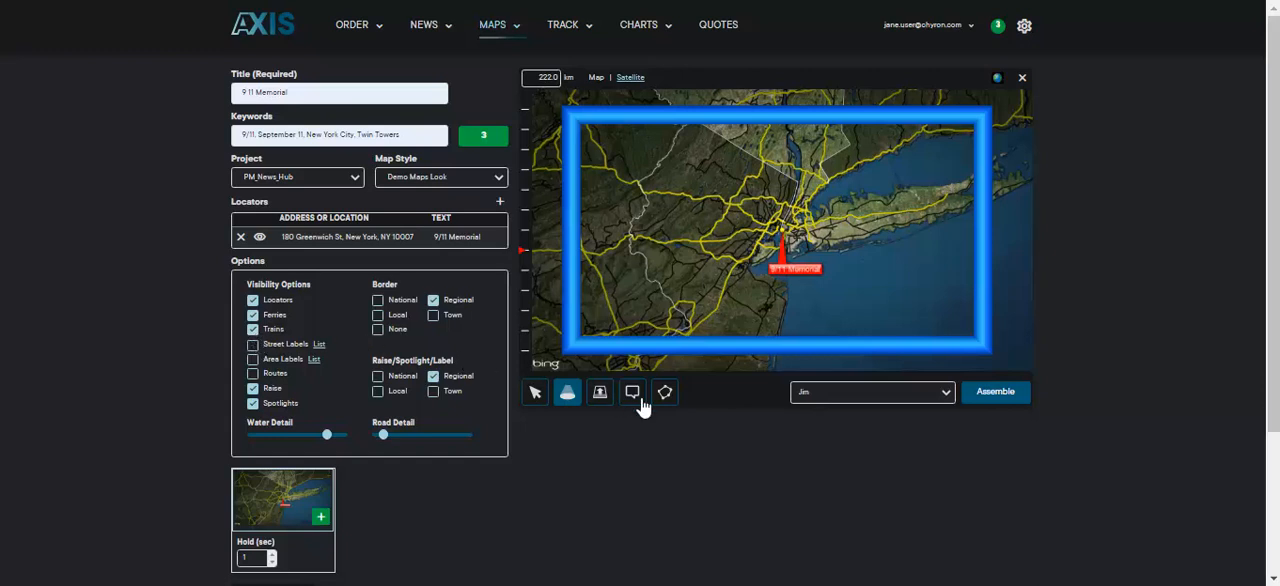
Step: Draw a route from the 9/11 Memorial west across New Jersey, and turn off route visibility
click(665, 396)
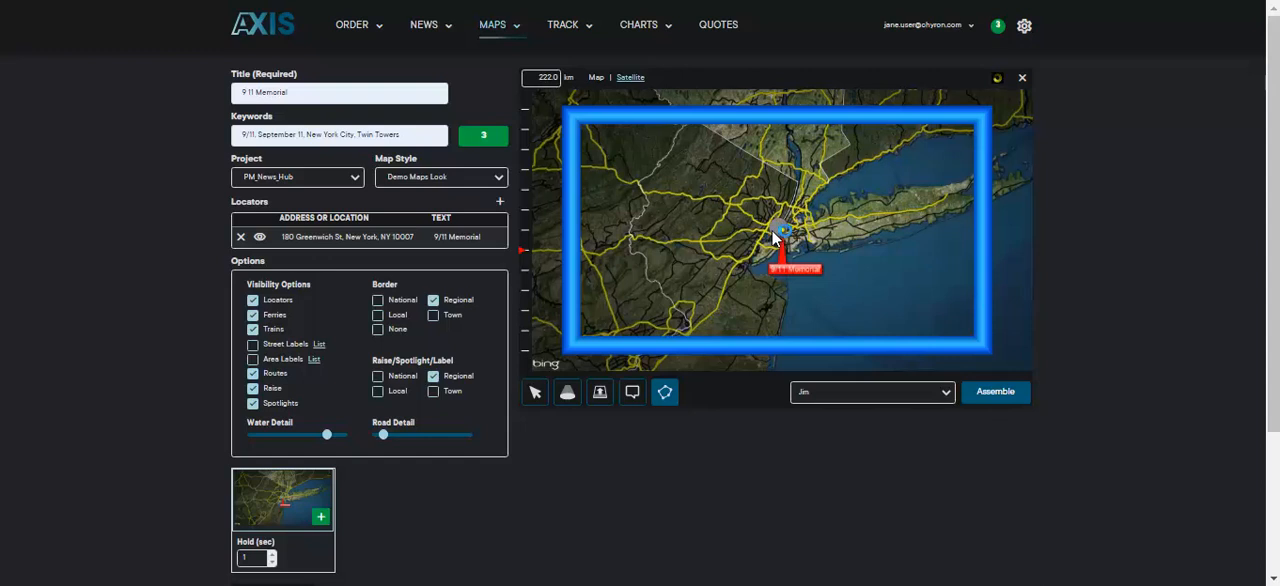
click(700, 240)
click(627, 235)
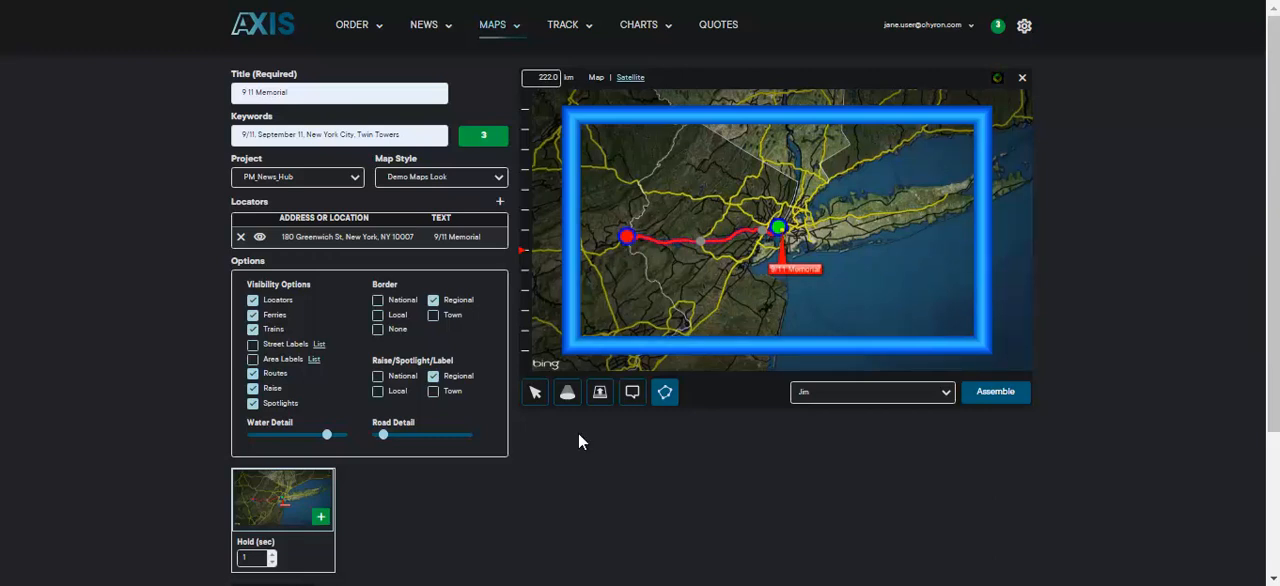
click(254, 376)
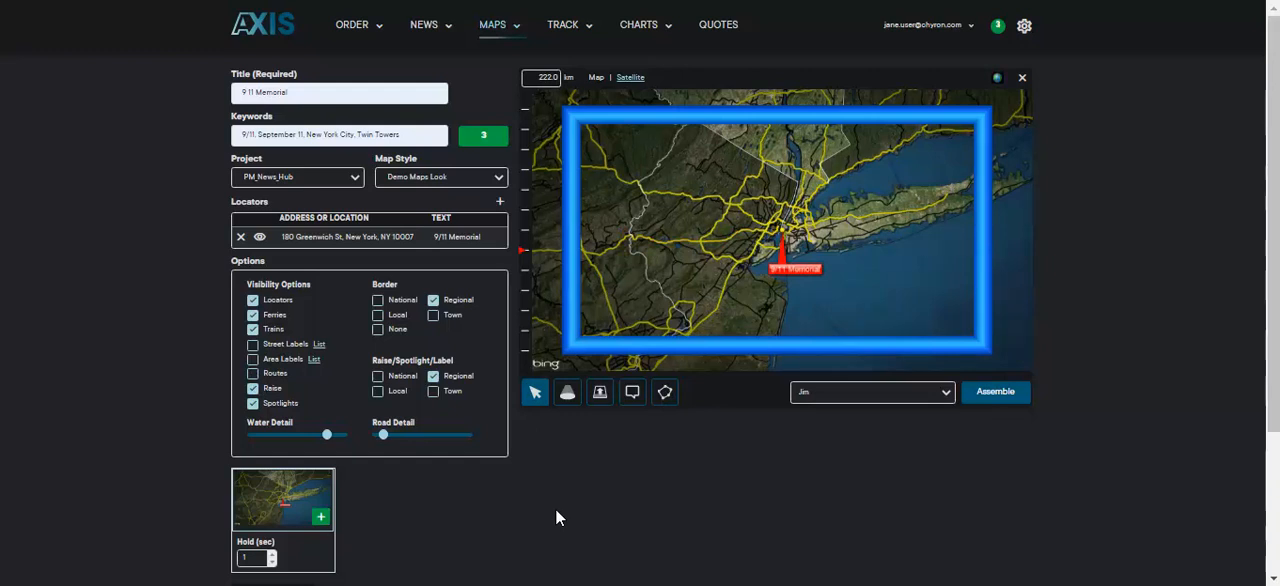
Step: Assemble the map and export it, sending the asset for delivery and saving it locally as 9 11 Memorial.png
click(994, 392)
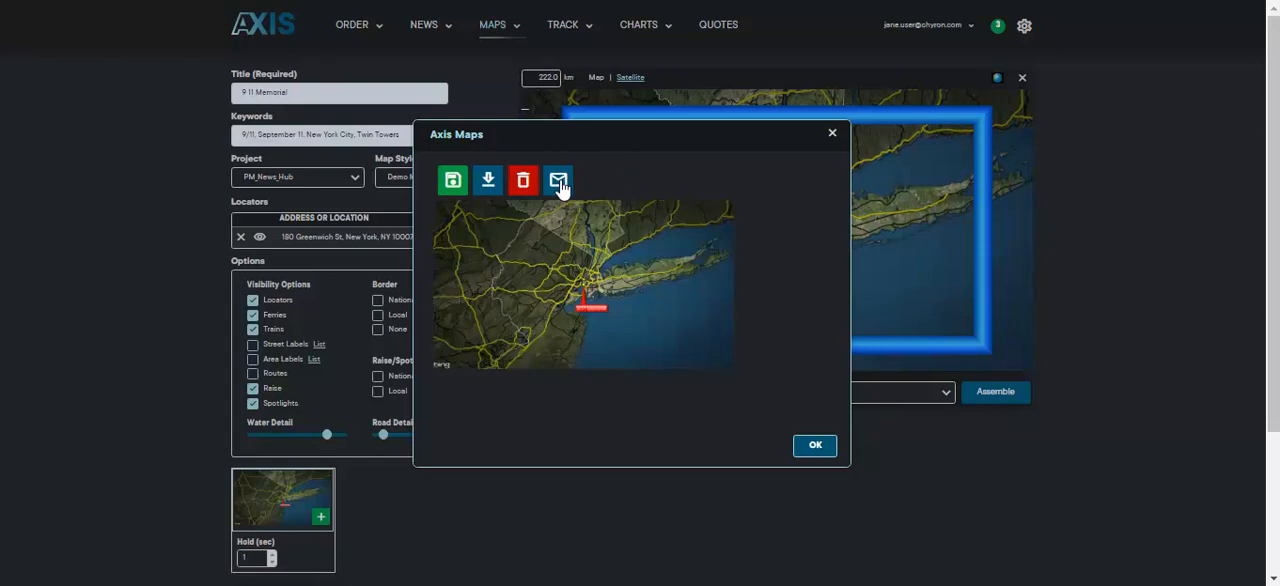
click(489, 184)
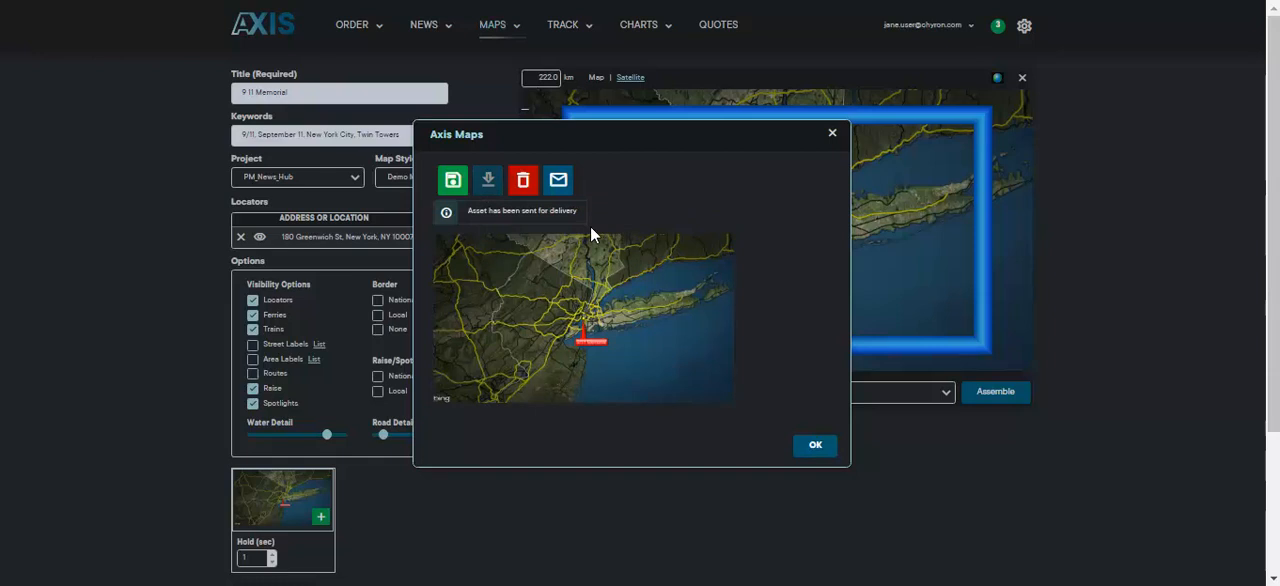
click(453, 181)
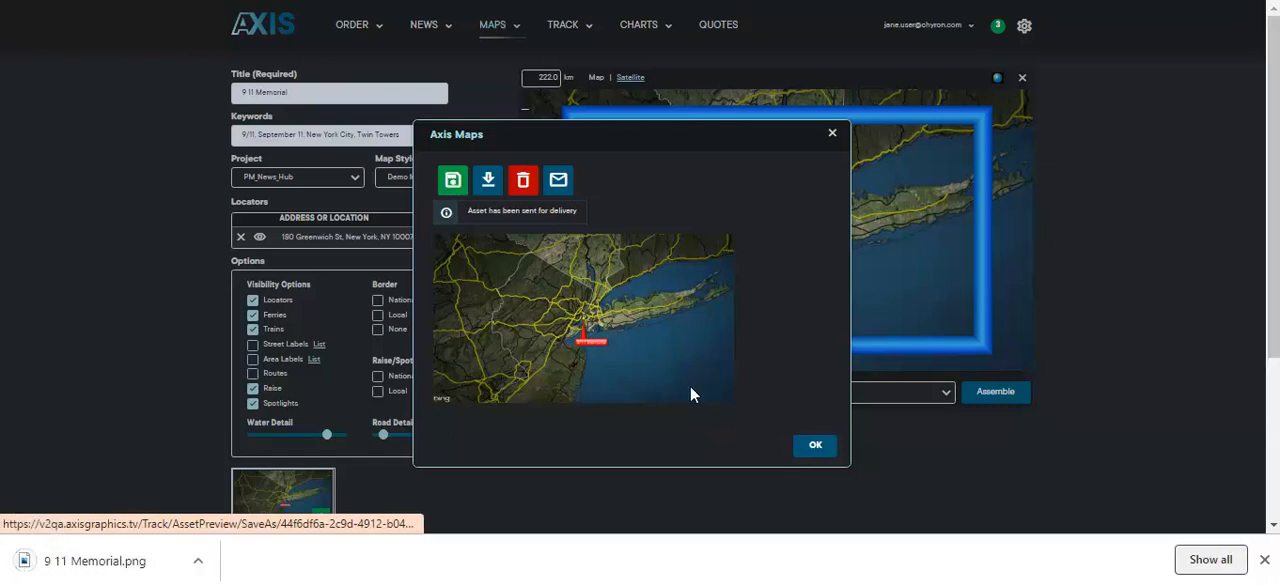
click(815, 447)
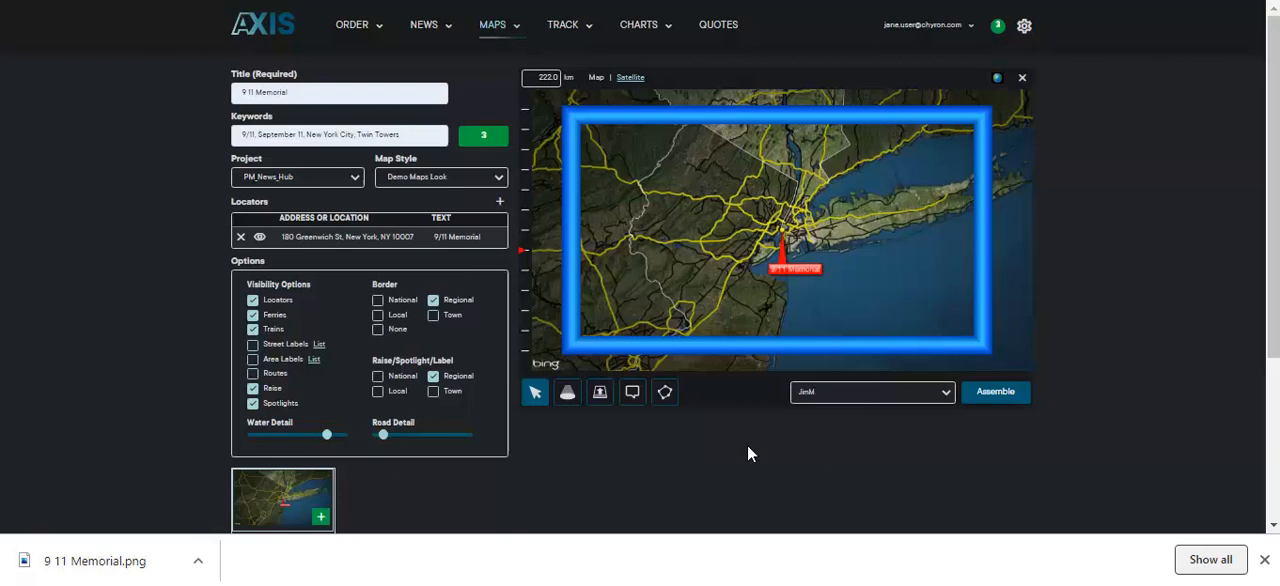
Step: Switch to File Explorer to view the 9 11 Memorial file in the Downloads folder
click(588, 582)
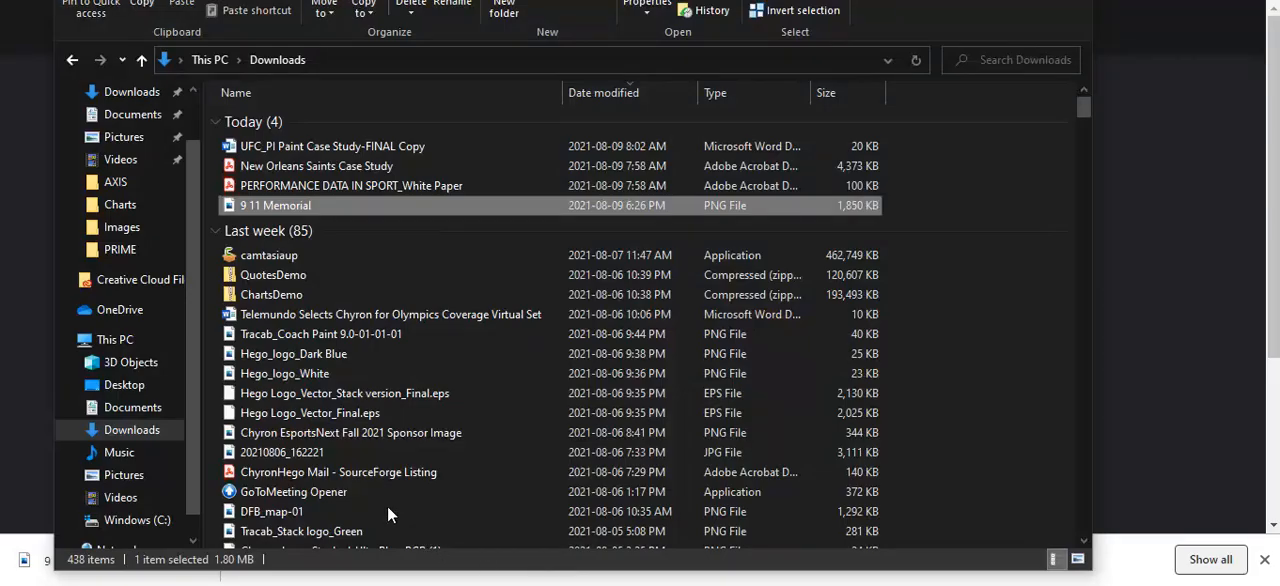